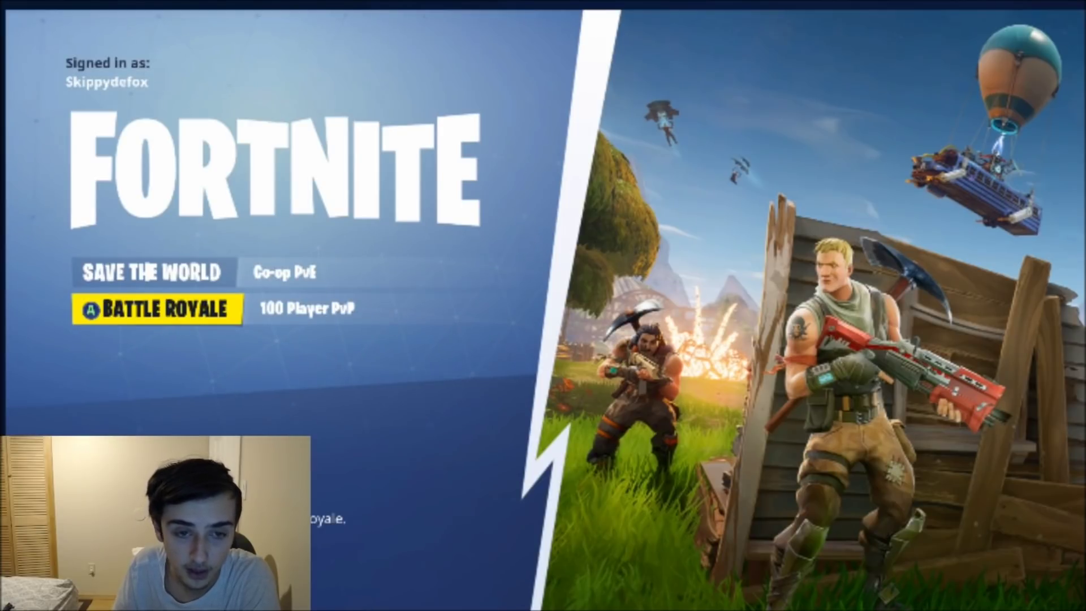
Step: Slightly enlarge the CAM webcam overlay in the lower-left corner of the wow stream scene
{"action": "left_click_drag", "start_coordinate": [1085, 74], "coordinate": [746, 67]}
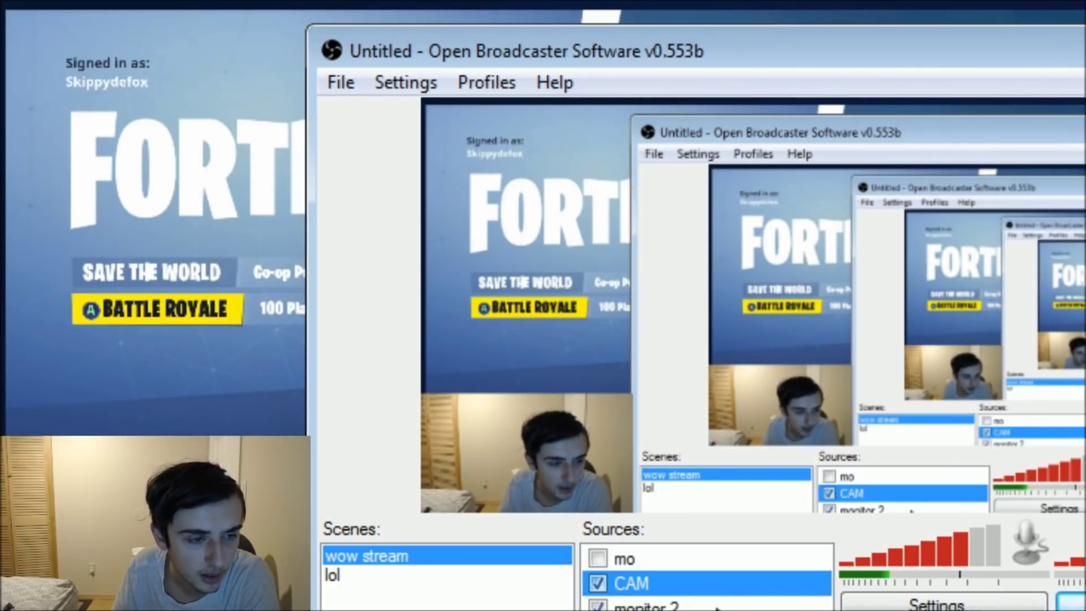
{"action": "left_click", "coordinate": [645, 583]}
{"action": "mouse_move", "coordinate": [630, 395]}
{"action": "left_mouse_down"}
{"action": "mouse_move", "coordinate": [693, 387]}
{"action": "mouse_move", "coordinate": [889, 298]}
{"action": "mouse_move", "coordinate": [837, 303]}
{"action": "mouse_move", "coordinate": [635, 388]}
{"action": "mouse_move", "coordinate": [628, 405]}
{"action": "left_mouse_up"}
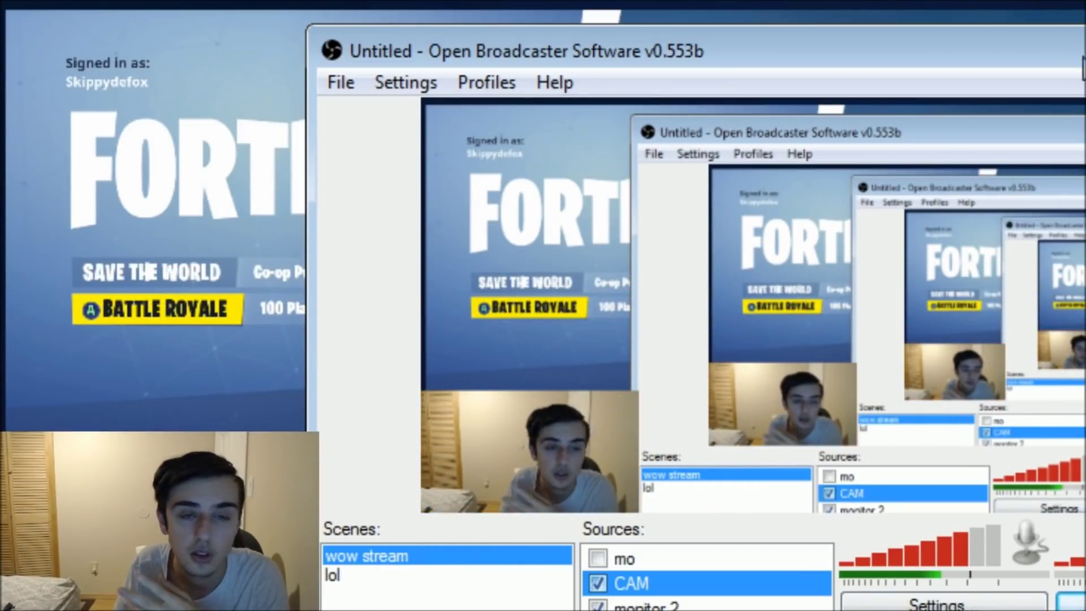
{"action": "left_click_drag", "start_coordinate": [1037, 49], "coordinate": [1085, 92]}
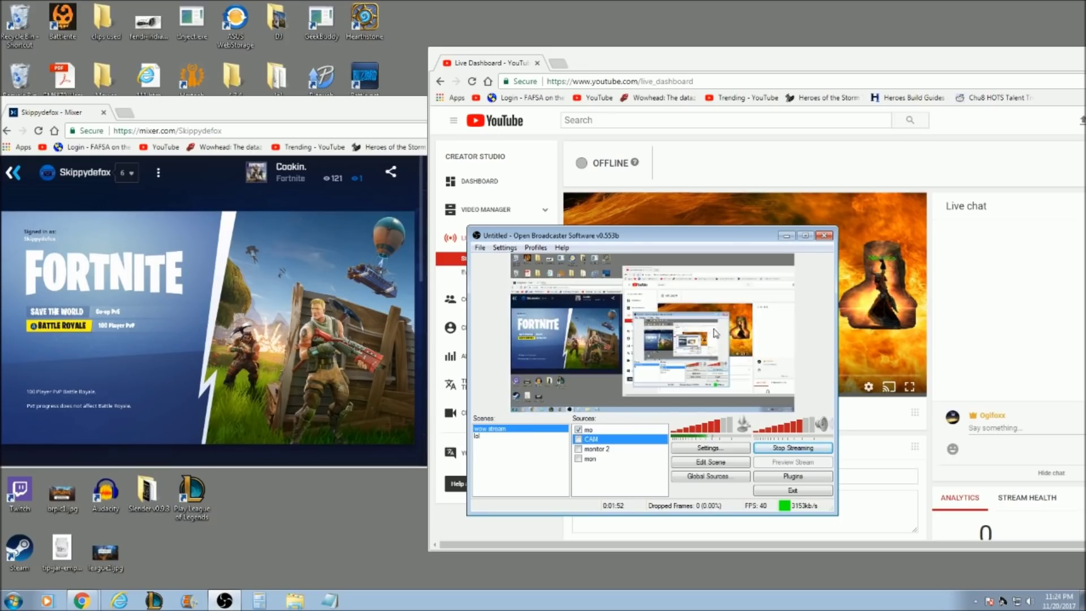
{"action": "mouse_move", "coordinate": [169, 293]}
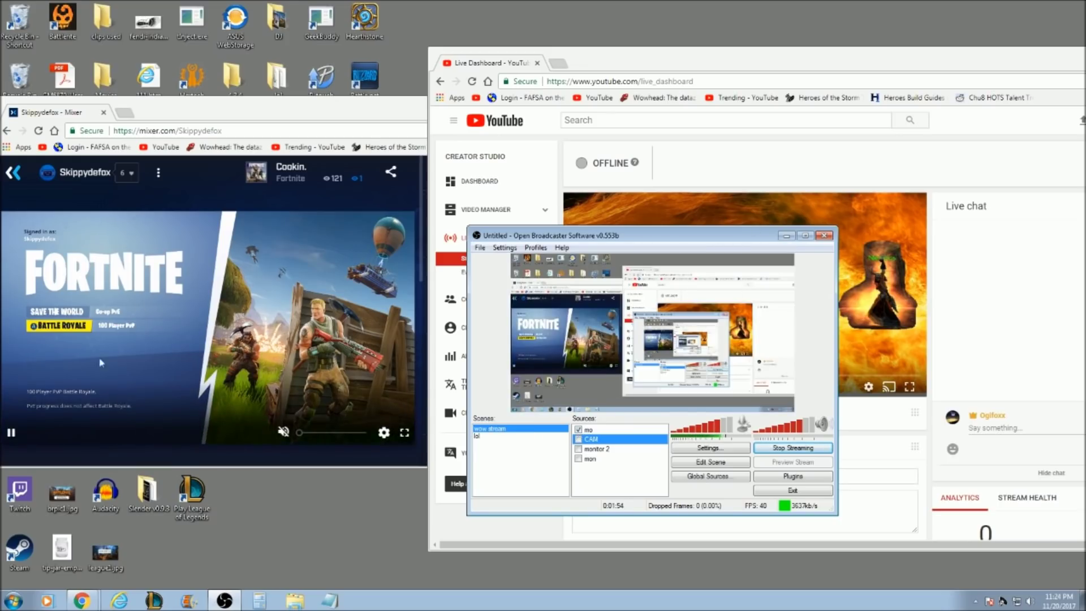
{"action": "left_click", "coordinate": [565, 63]}
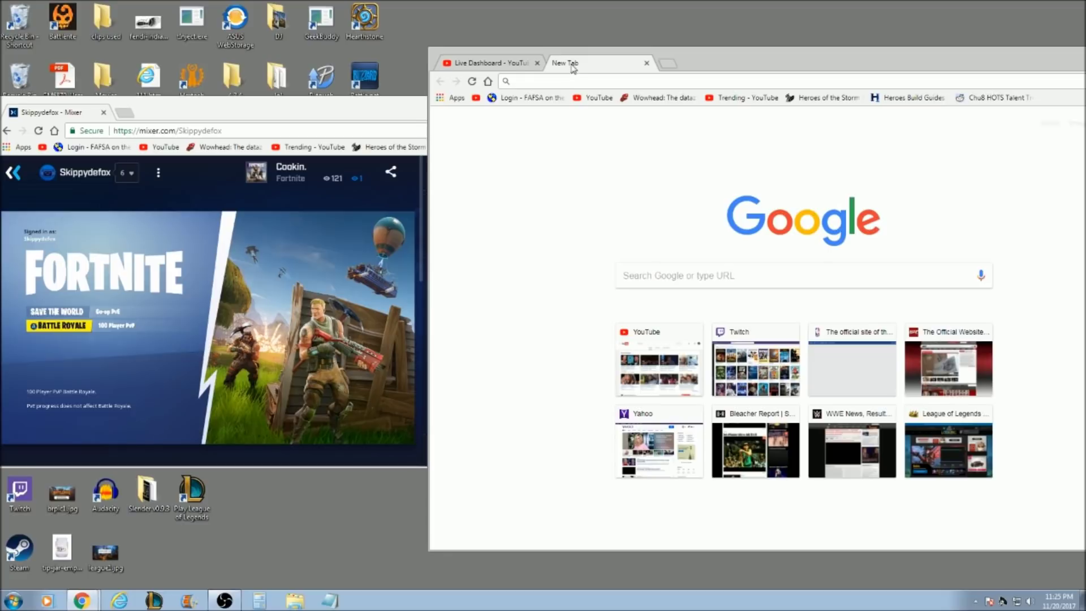
{"action": "left_click_drag", "start_coordinate": [573, 67], "coordinate": [246, 198]}
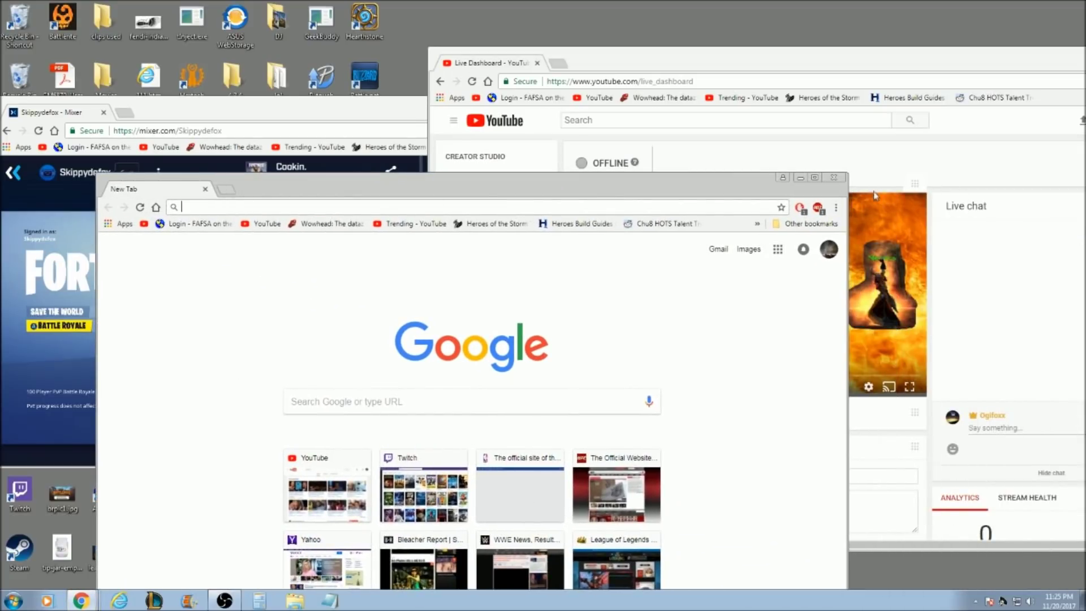
{"action": "left_click_drag", "start_coordinate": [593, 185], "coordinate": [566, 213]}
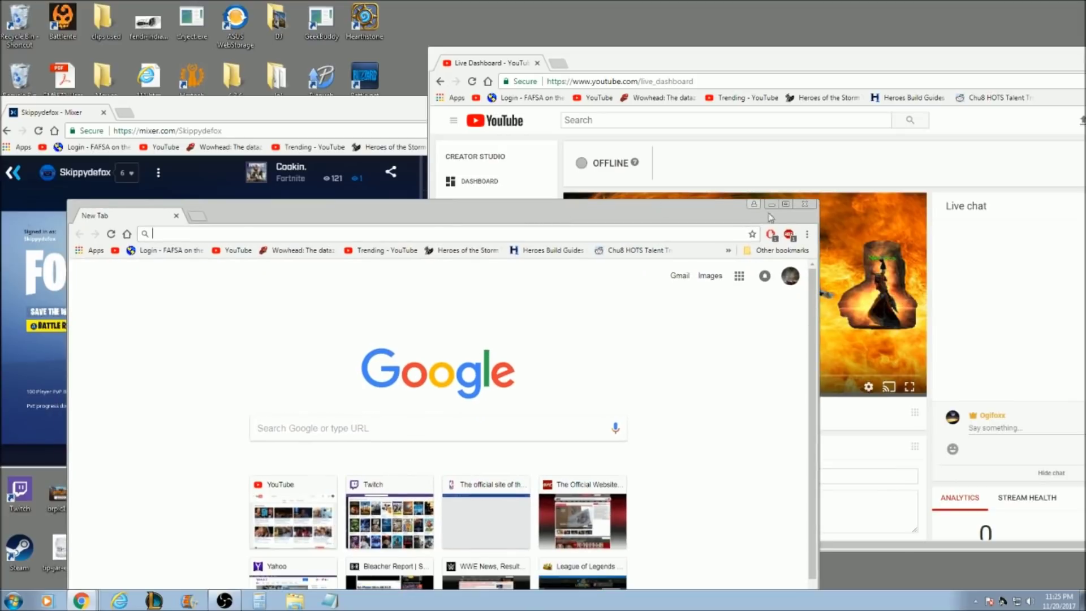
{"action": "left_click", "coordinate": [804, 205]}
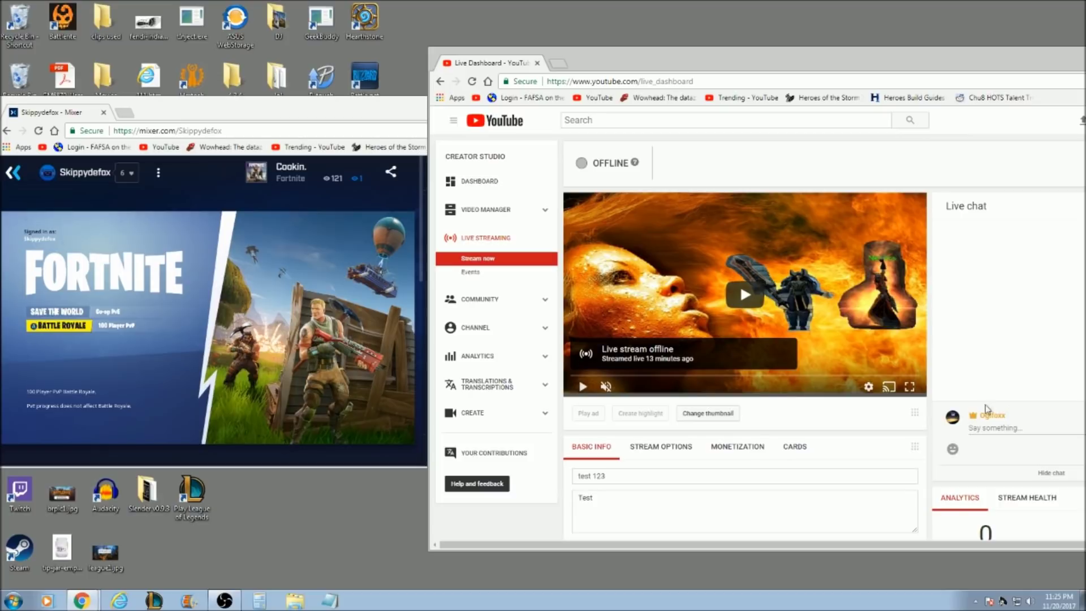
{"action": "left_click", "coordinate": [324, 112]}
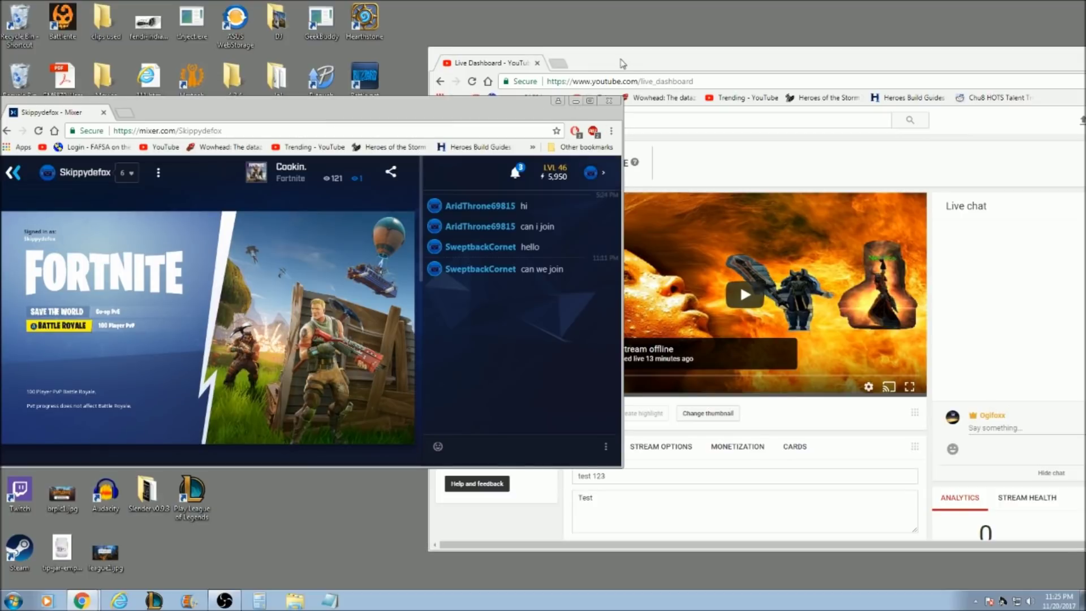
{"action": "key", "text": "alt+Tab"}
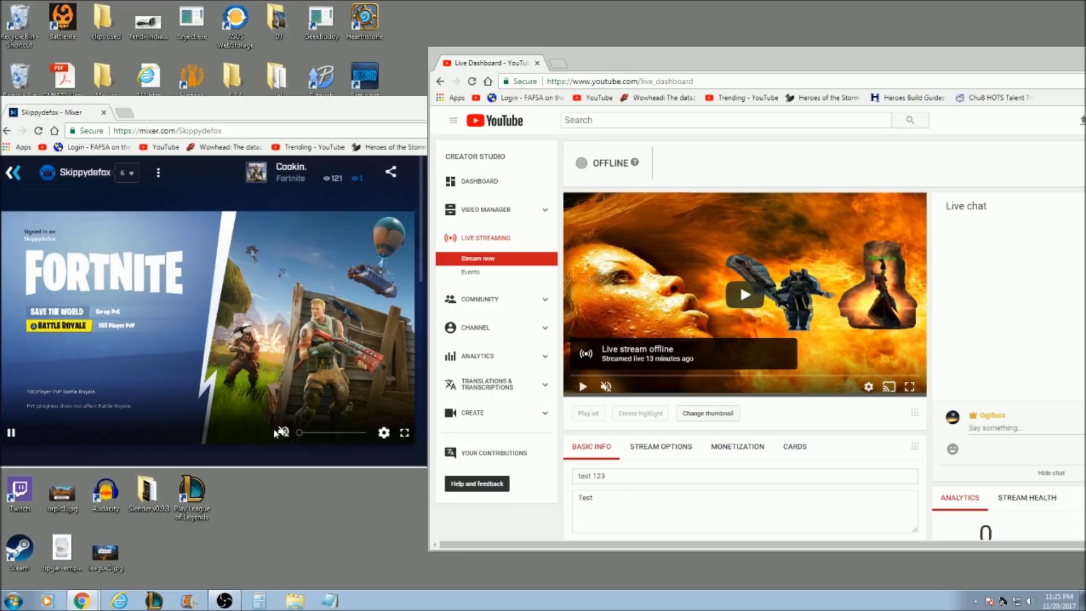
Step: Switch to Open Broadcaster Software, review the File Output Only mode in the broadcast settings, and leave without applying changes
{"action": "left_click", "coordinate": [224, 600]}
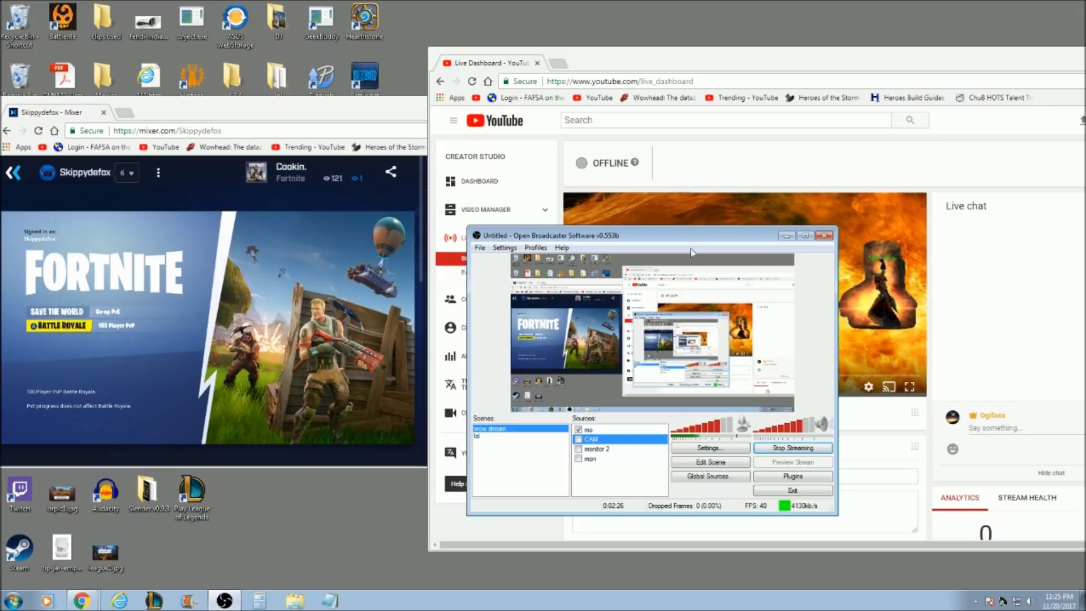
{"action": "left_click_drag", "start_coordinate": [678, 235], "coordinate": [559, 207]}
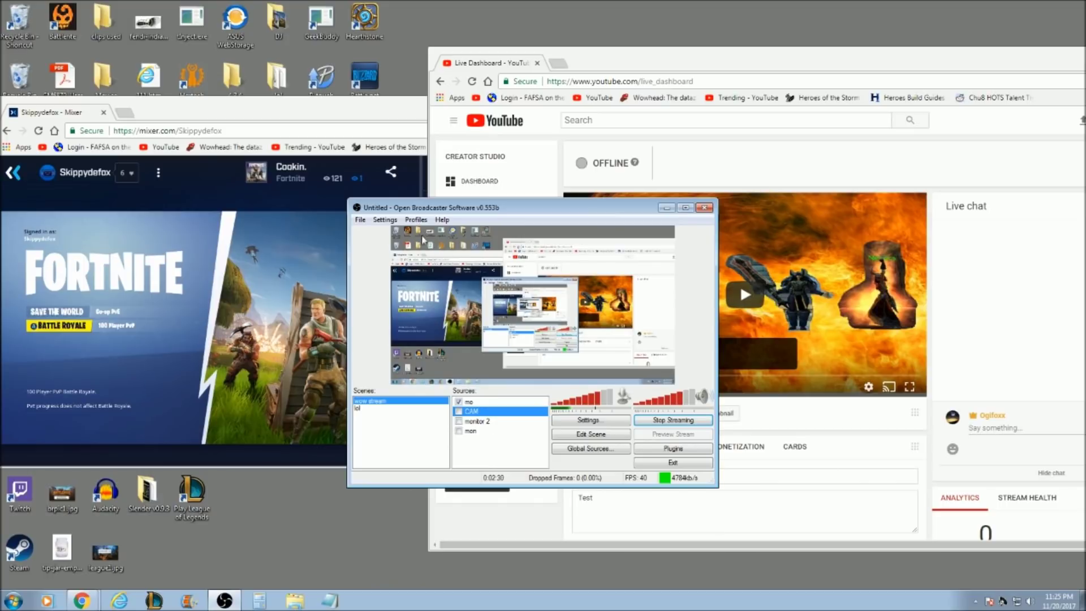
{"action": "left_click", "coordinate": [384, 220]}
{"action": "left_click", "coordinate": [395, 233]}
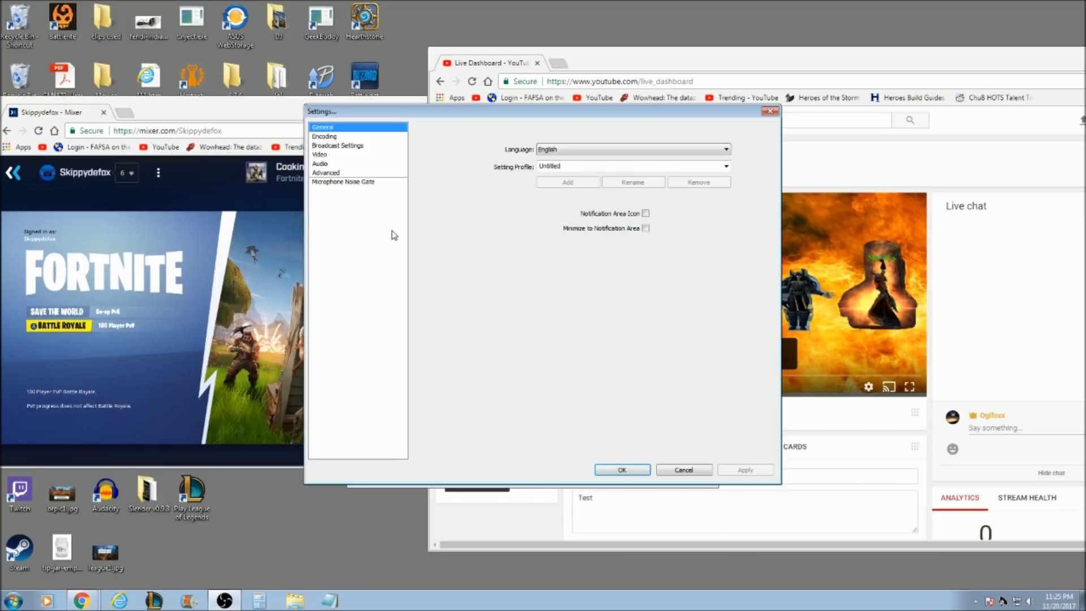
{"action": "left_click", "coordinate": [350, 146]}
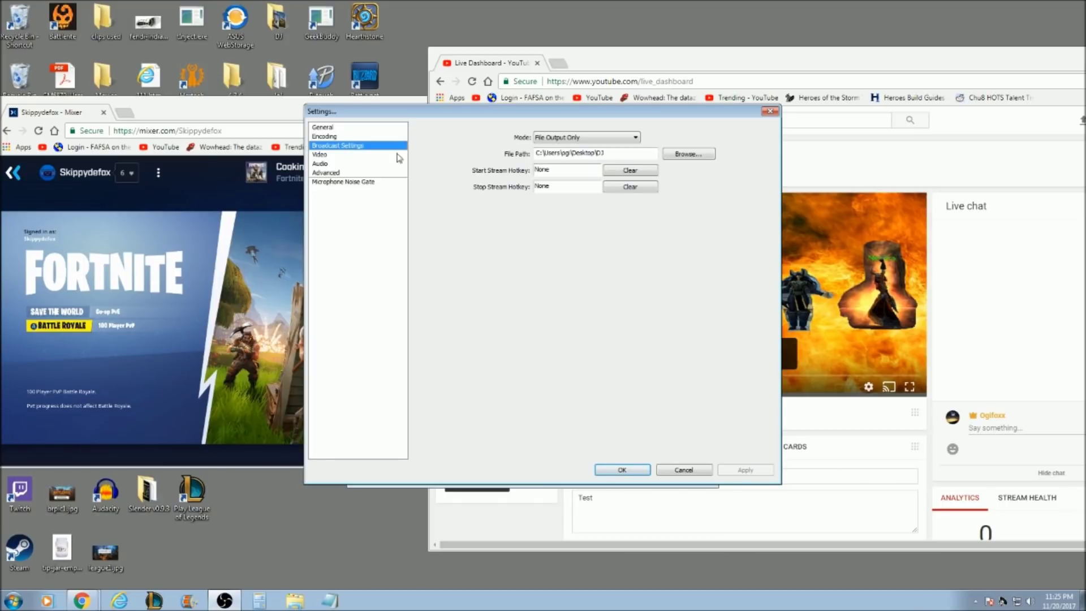
{"action": "left_click", "coordinate": [557, 142]}
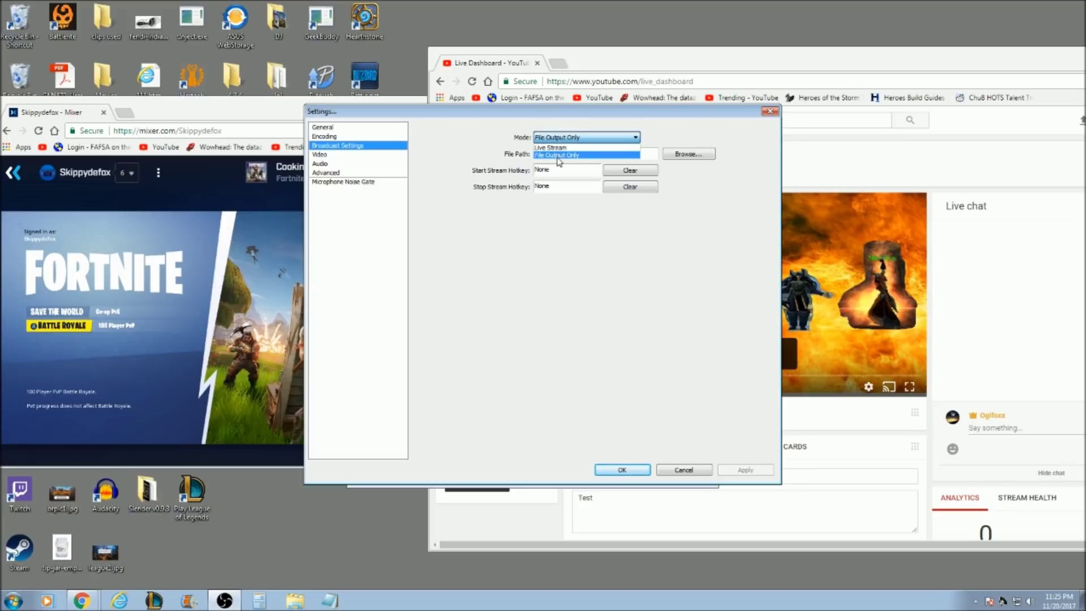
{"action": "left_click", "coordinate": [558, 157]}
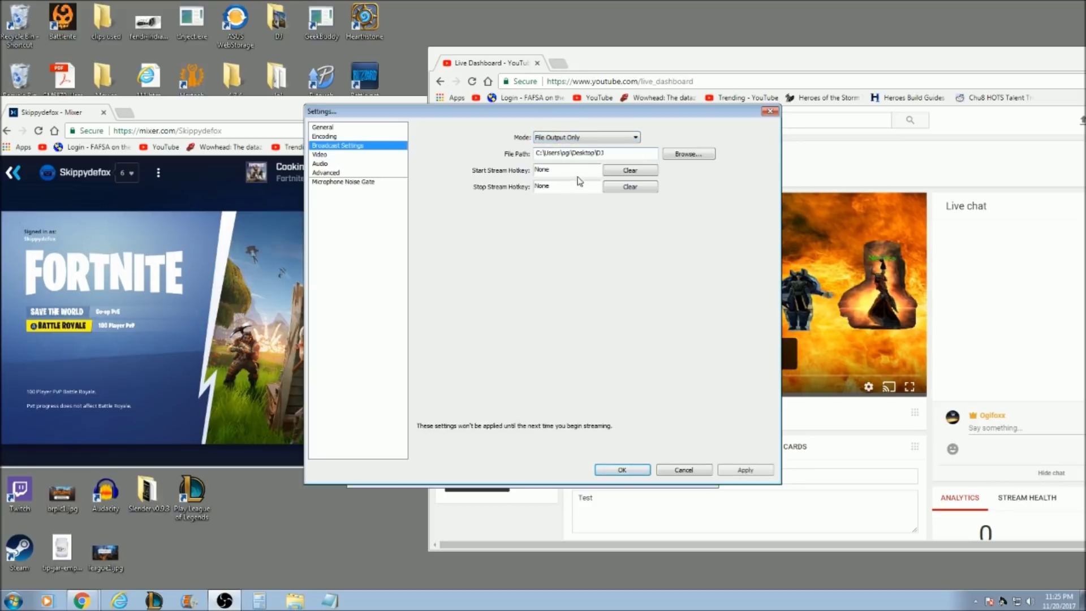
{"action": "left_click", "coordinate": [691, 471]}
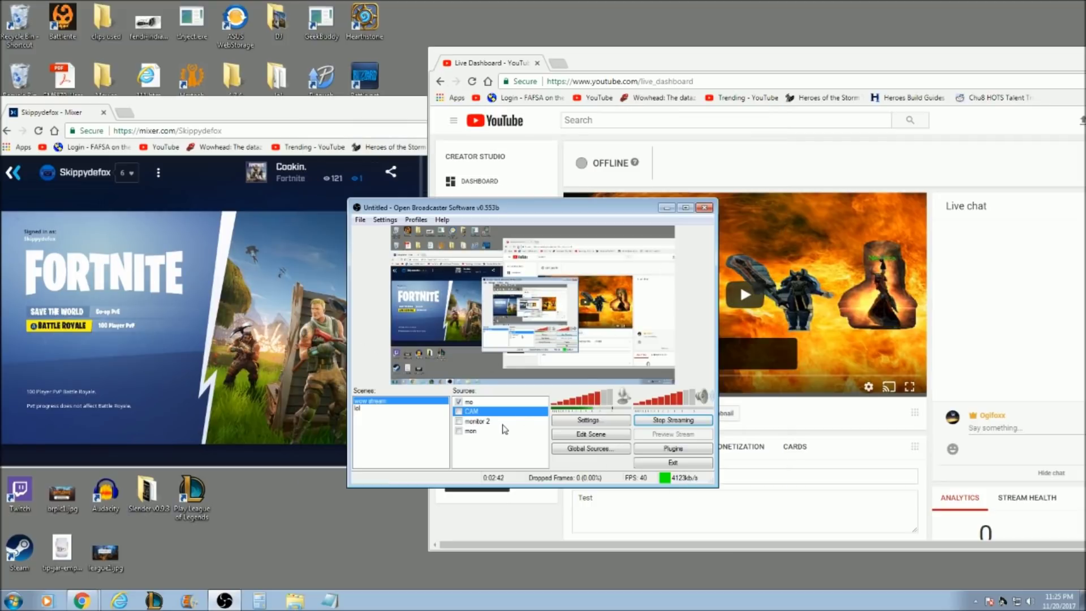
Step: Arrange the Open Broadcaster Software window over the Mixer stream page so the whole stream video stays visible
{"action": "left_click_drag", "start_coordinate": [560, 215], "coordinate": [676, 214]}
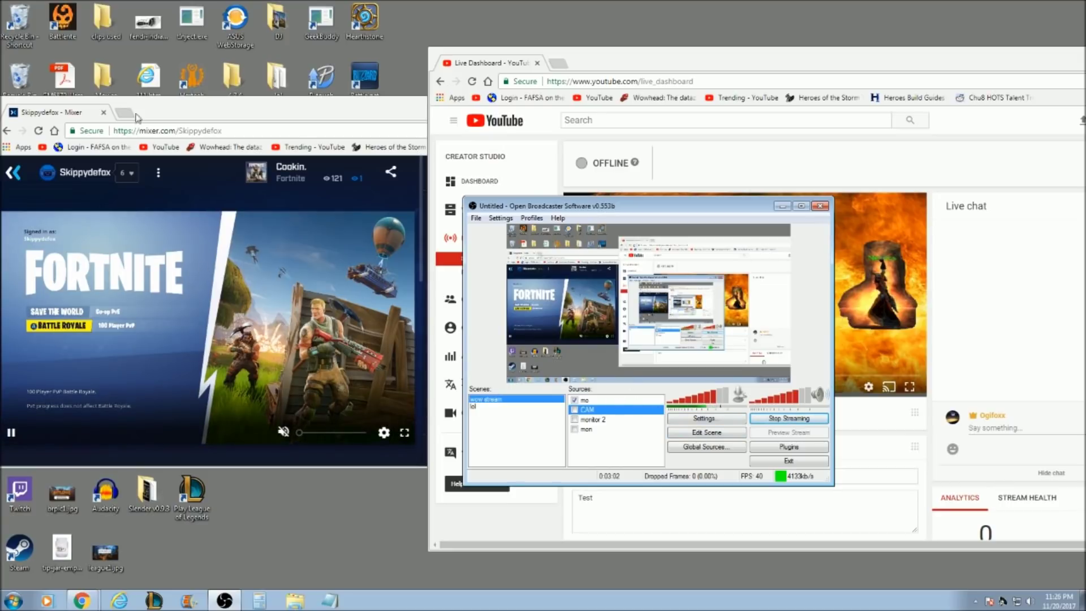
{"action": "left_click", "coordinate": [188, 113]}
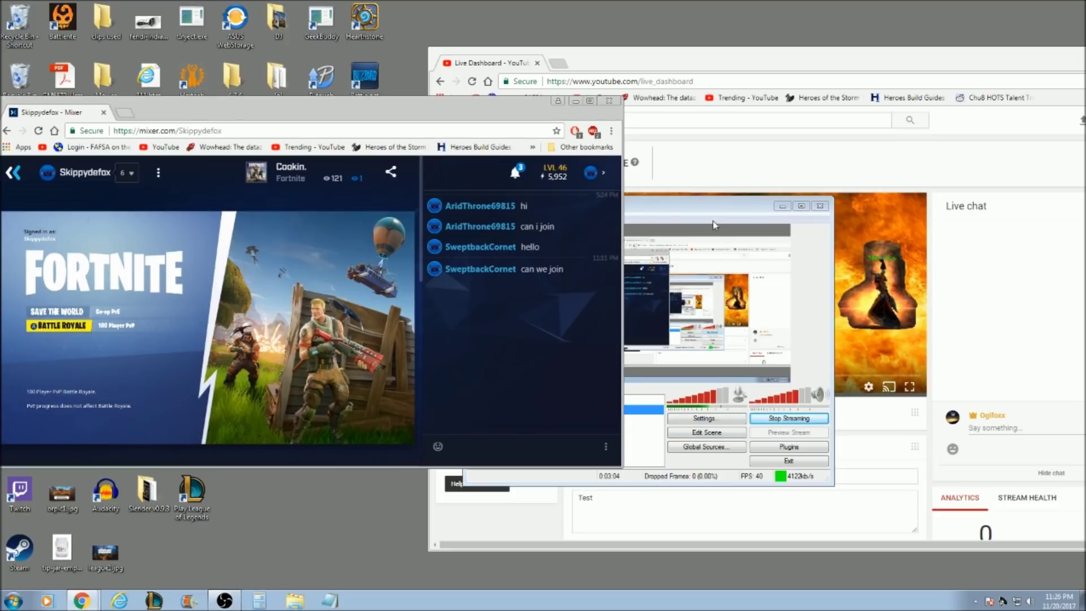
{"action": "left_click", "coordinate": [653, 205]}
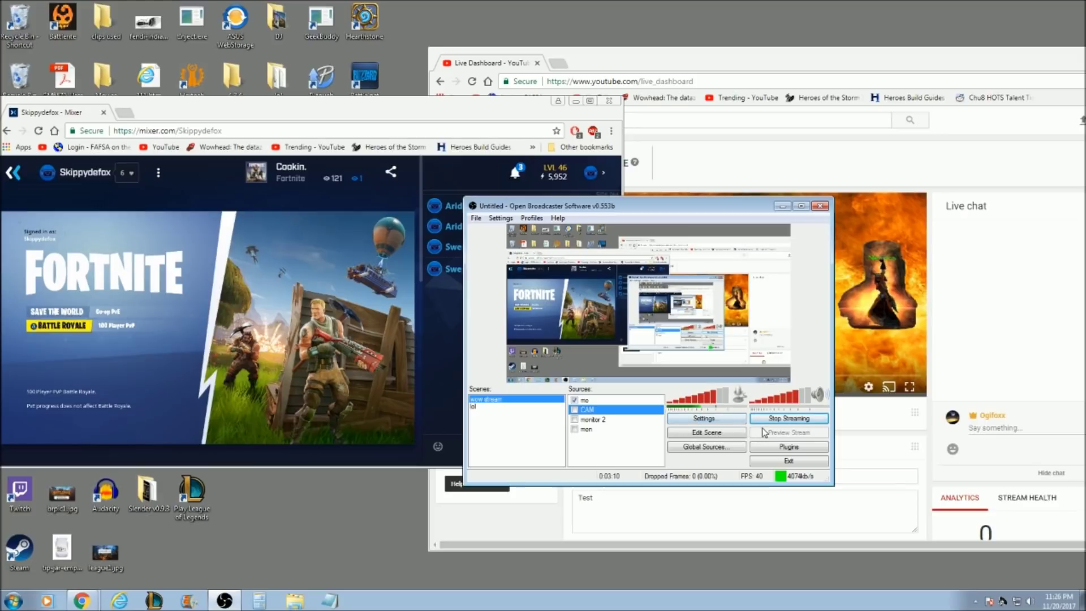
Step: Crop the mo source at its top, bottom and right edges to the Fortnite stream video and scale it to fill the frame
{"action": "left_click", "coordinate": [617, 400]}
{"action": "left_click", "coordinate": [691, 433]}
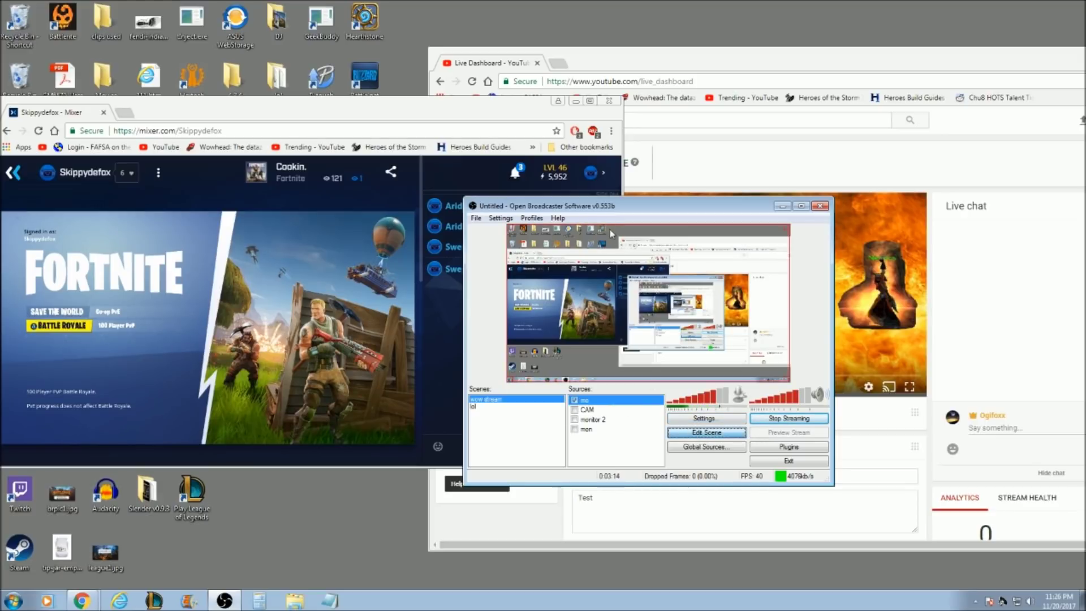
{"action": "left_click_drag", "start_coordinate": [507, 226], "coordinate": [509, 262]}
{"action": "left_click_drag", "start_coordinate": [538, 225], "coordinate": [531, 277]}
{"action": "left_click_drag", "start_coordinate": [542, 380], "coordinate": [543, 340]}
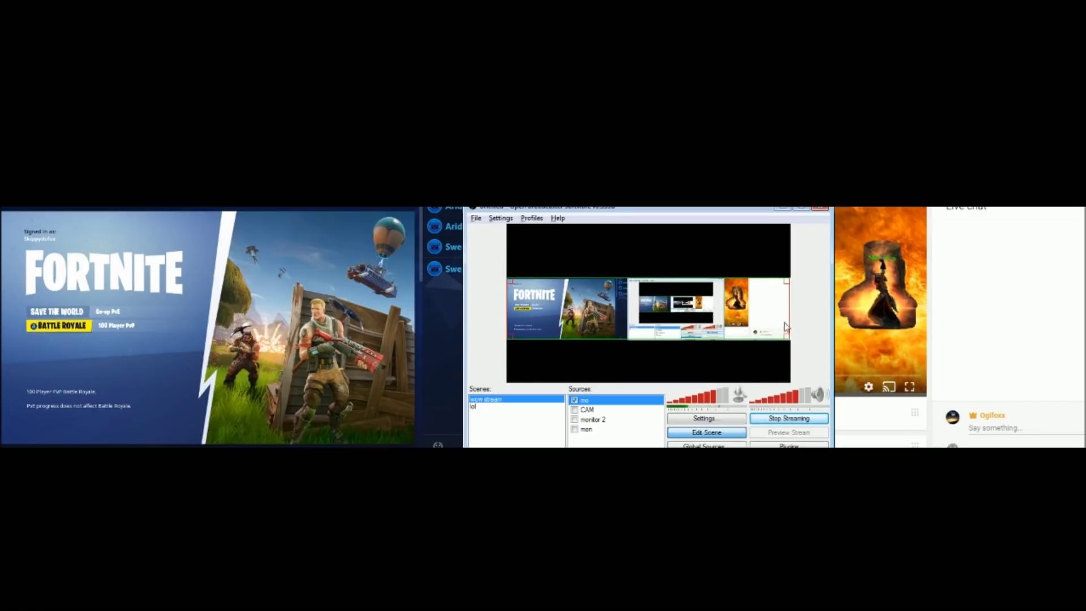
{"action": "left_click_drag", "start_coordinate": [789, 319], "coordinate": [614, 318]}
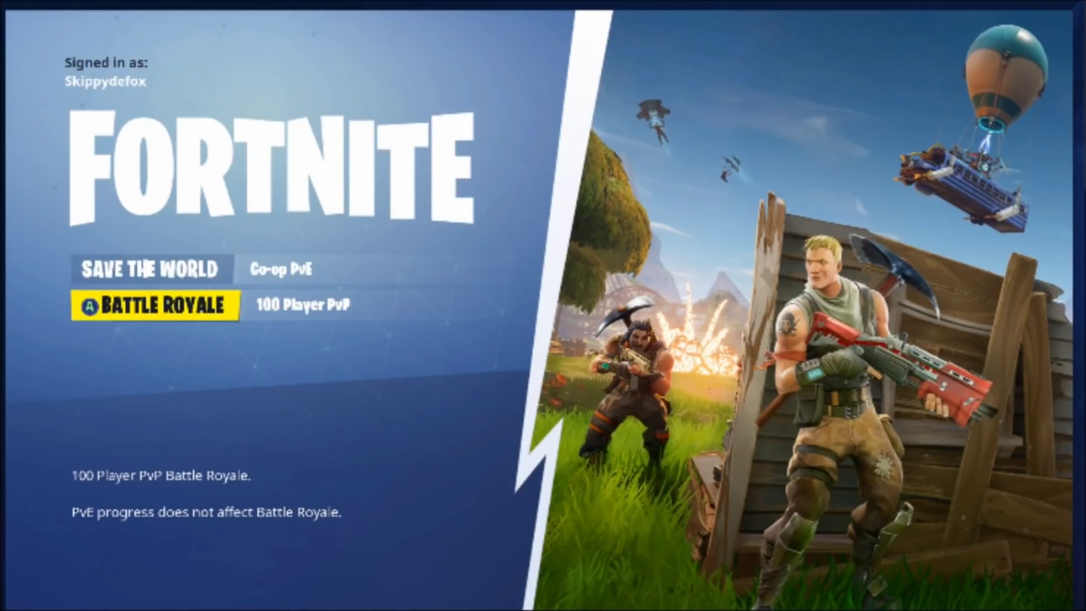
Step: Remove the CAM source from the wow stream scene
{"action": "left_click_drag", "start_coordinate": [1085, 0], "coordinate": [933, 19]}
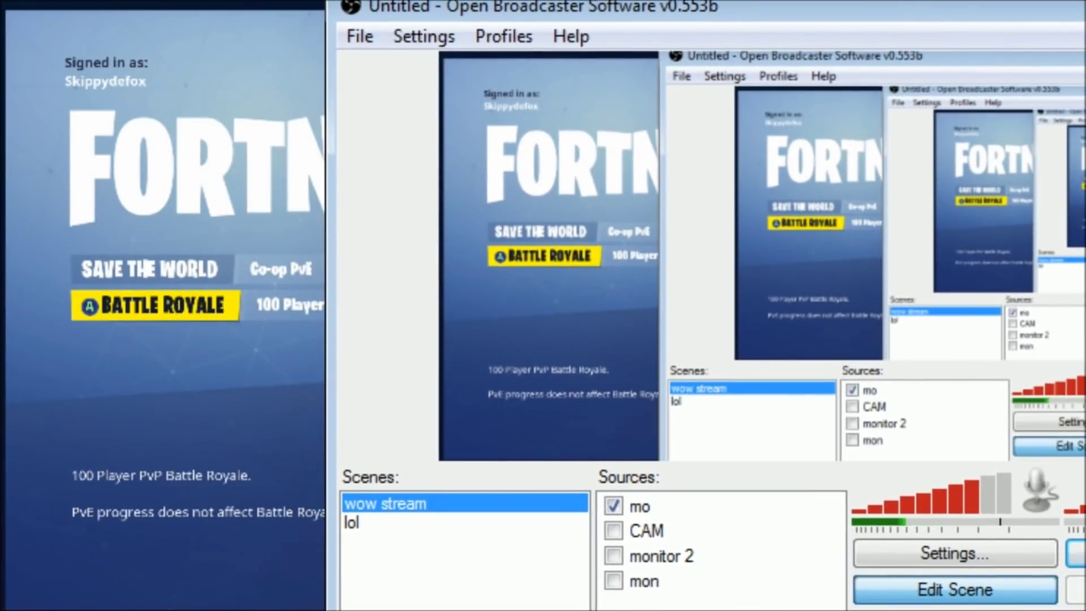
{"action": "left_click_drag", "start_coordinate": [857, 11], "coordinate": [817, 0]}
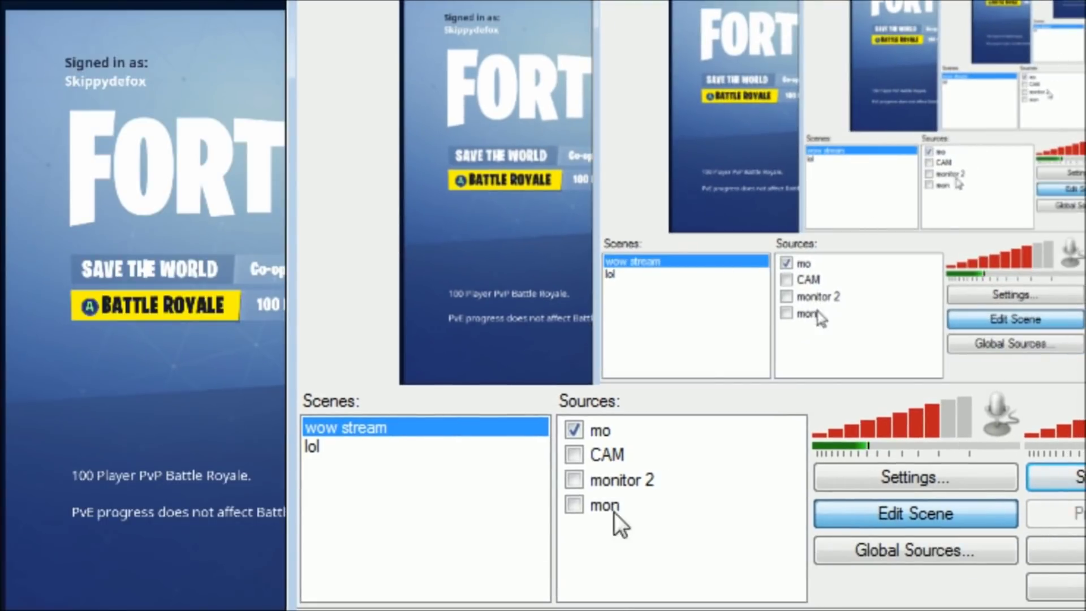
{"action": "right_click", "coordinate": [597, 537]}
{"action": "right_click", "coordinate": [640, 454]}
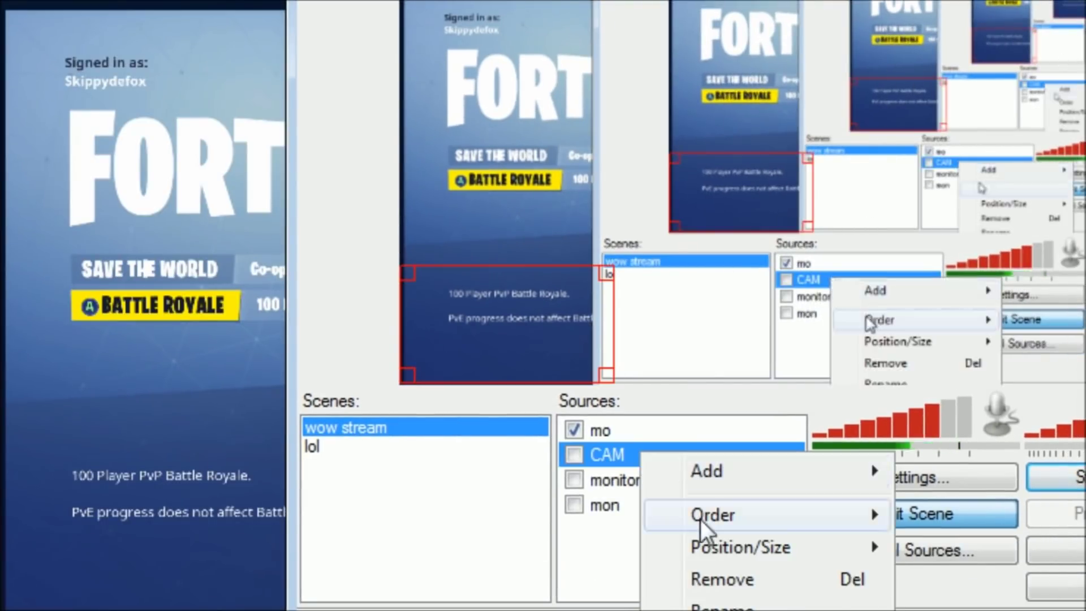
{"action": "left_click", "coordinate": [733, 580]}
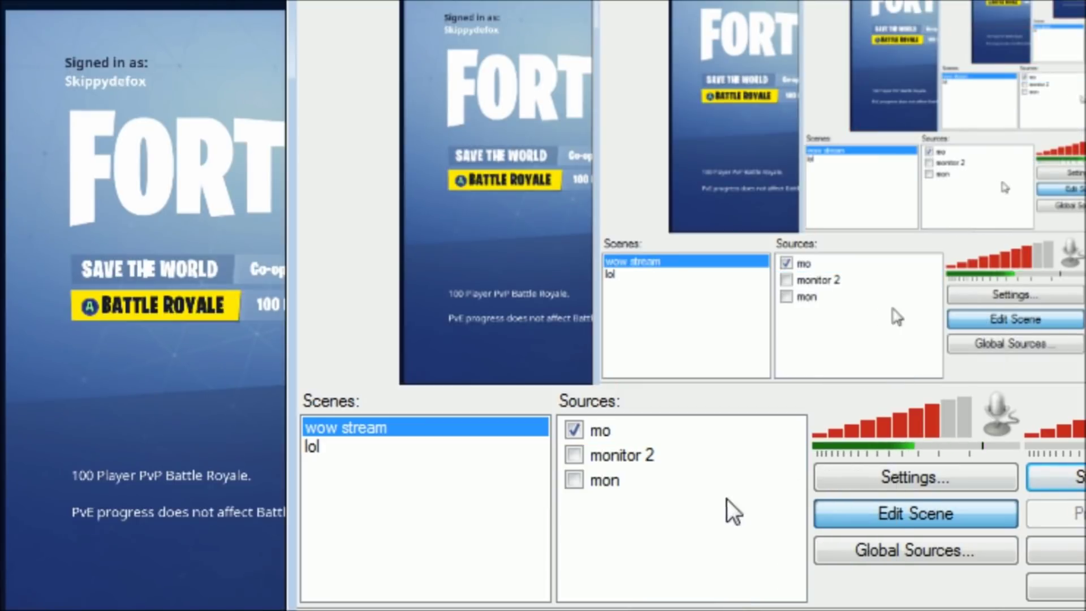
Step: Add a Video Capture Device source named cam1 to the wow stream scene and accept its settings
{"action": "right_click", "coordinate": [626, 504]}
{"action": "mouse_move", "coordinate": [702, 530]}
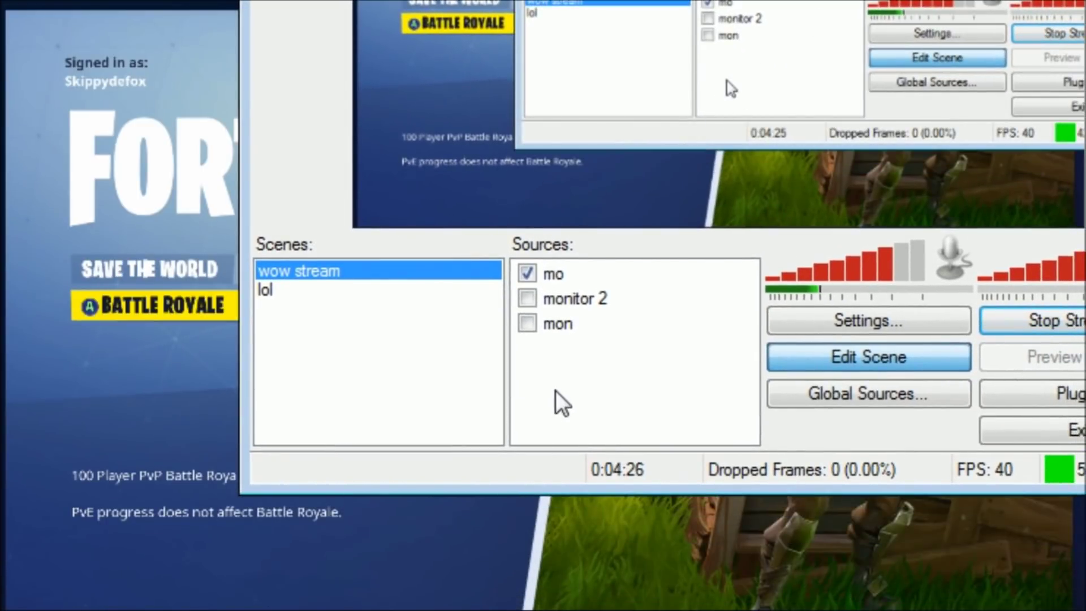
{"action": "right_click", "coordinate": [556, 390]}
{"action": "mouse_move", "coordinate": [639, 417]}
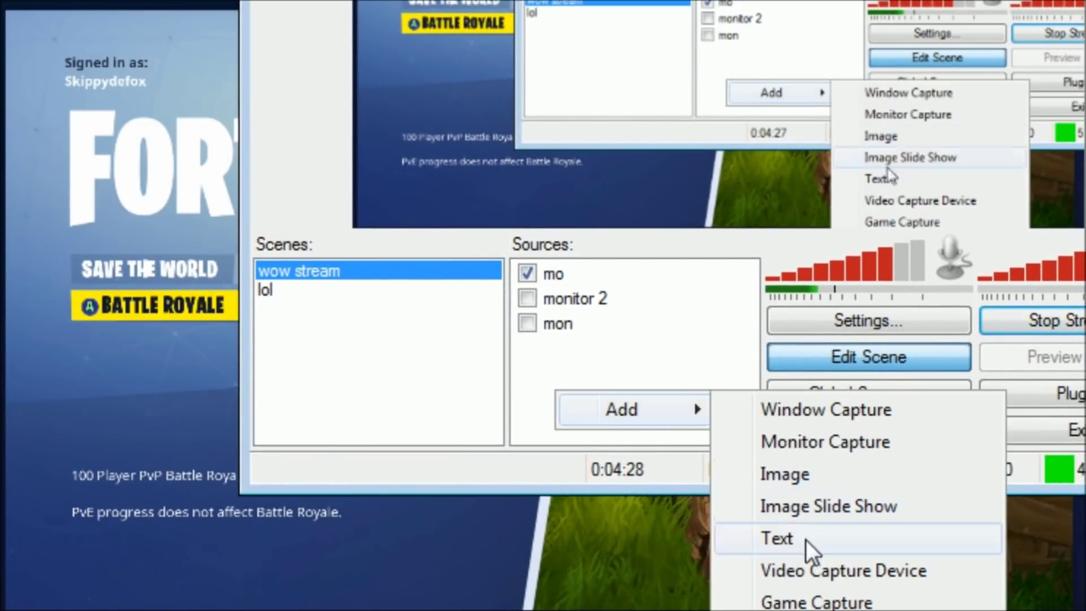
{"action": "left_click", "coordinate": [827, 582]}
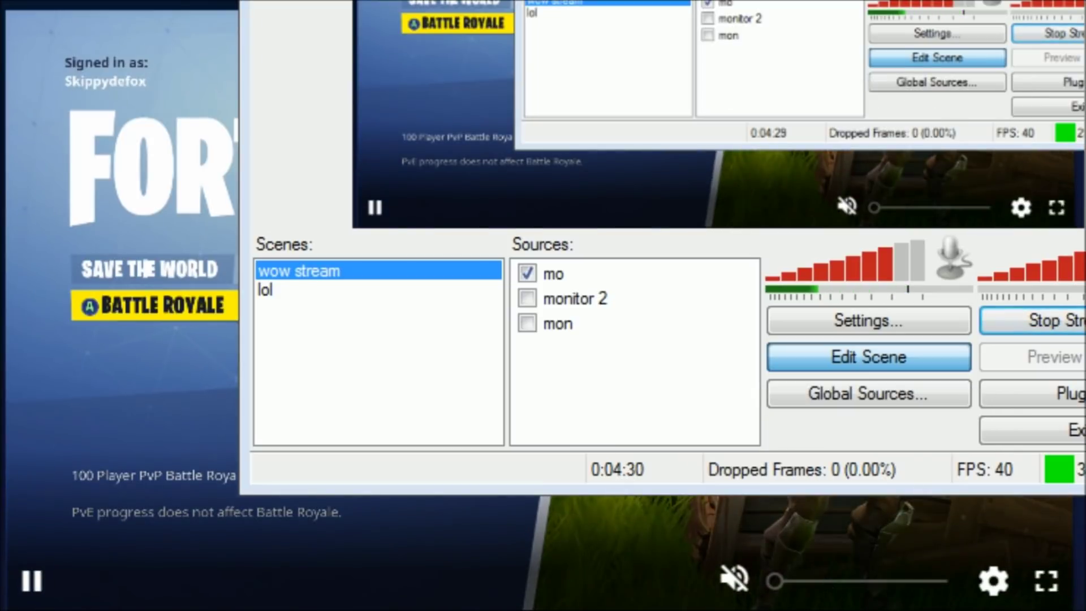
{"action": "type", "text": "ca"}
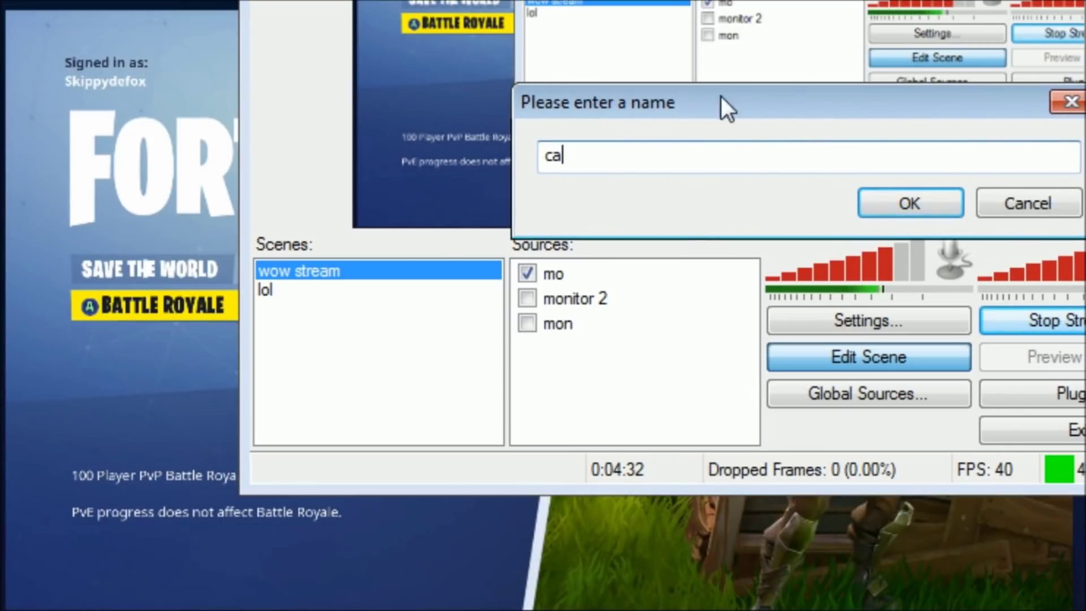
{"action": "type", "text": "m1"}
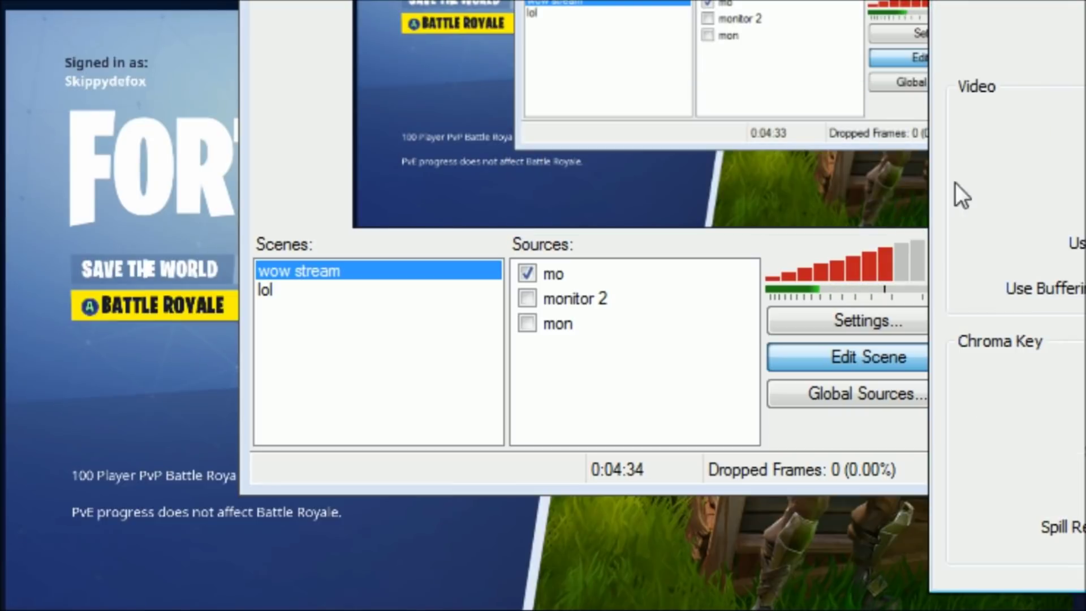
{"action": "left_click_drag", "start_coordinate": [1007, 0], "coordinate": [395, 40]}
{"action": "left_click_drag", "start_coordinate": [633, 0], "coordinate": [505, 0]}
{"action": "left_click", "coordinate": [932, 483]}
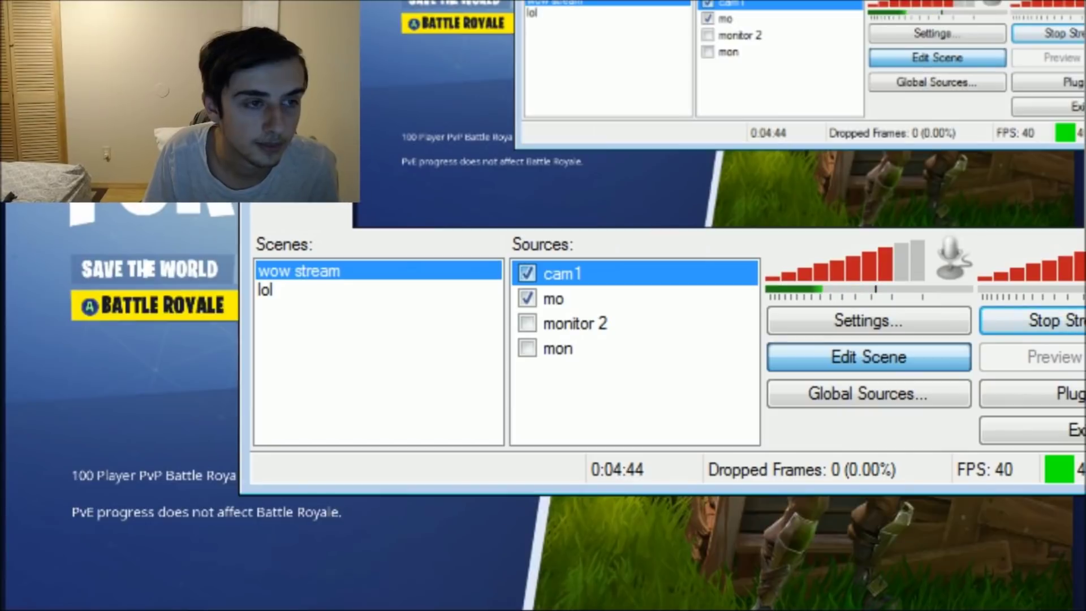
Step: Shrink the cam1 webcam overlay to about a third of the frame width in the scene's lower-left corner
{"action": "left_click_drag", "start_coordinate": [462, 0], "coordinate": [454, 189]}
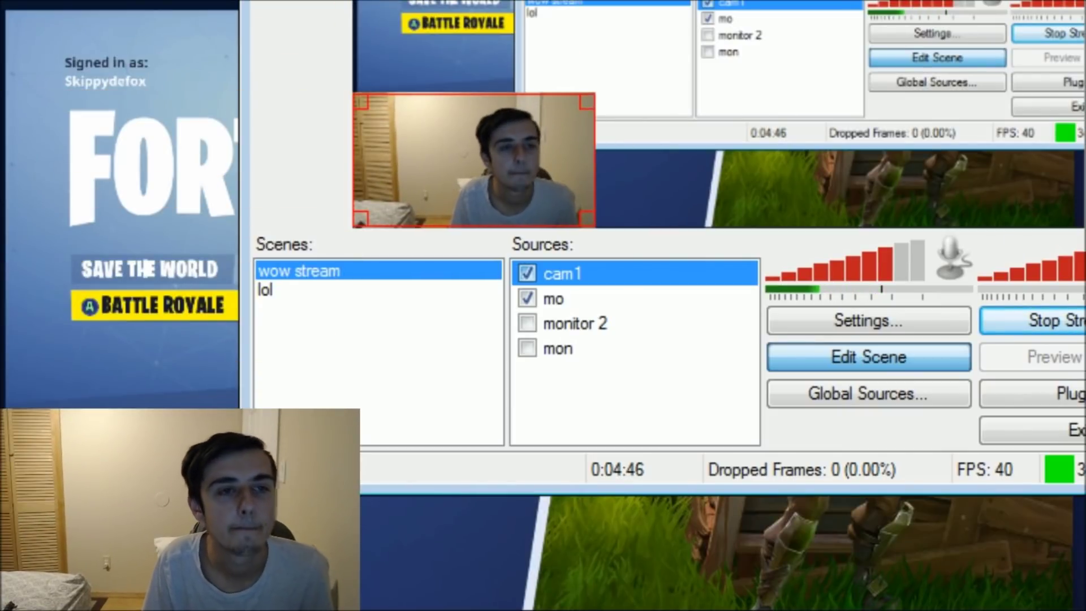
{"action": "key", "text": "alt+Tab"}
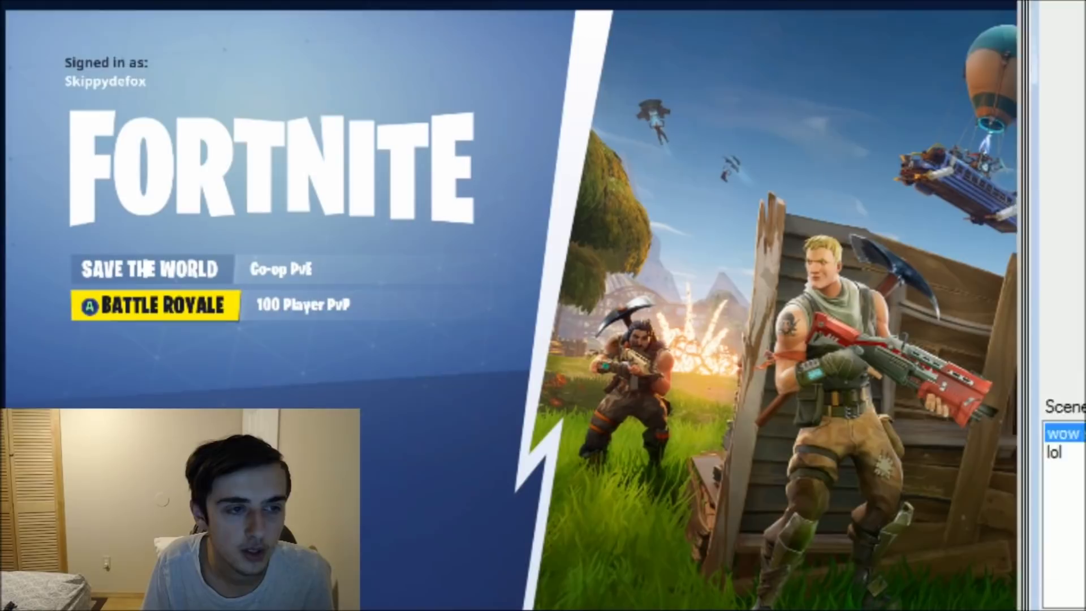